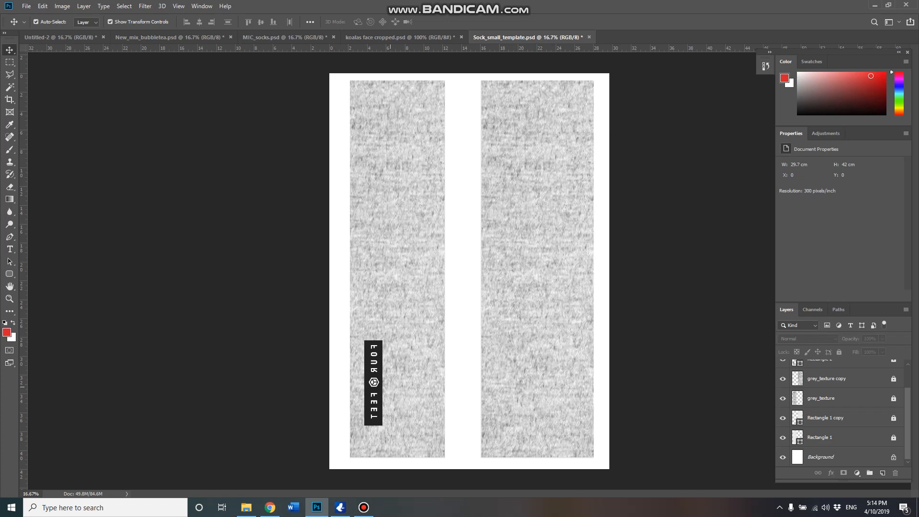
Place the bubbletea_image file from the Bubble Tea folder into the sock template as an embedded object.
left_click(827, 379)
left_click(432, 209)
left_click(26, 5)
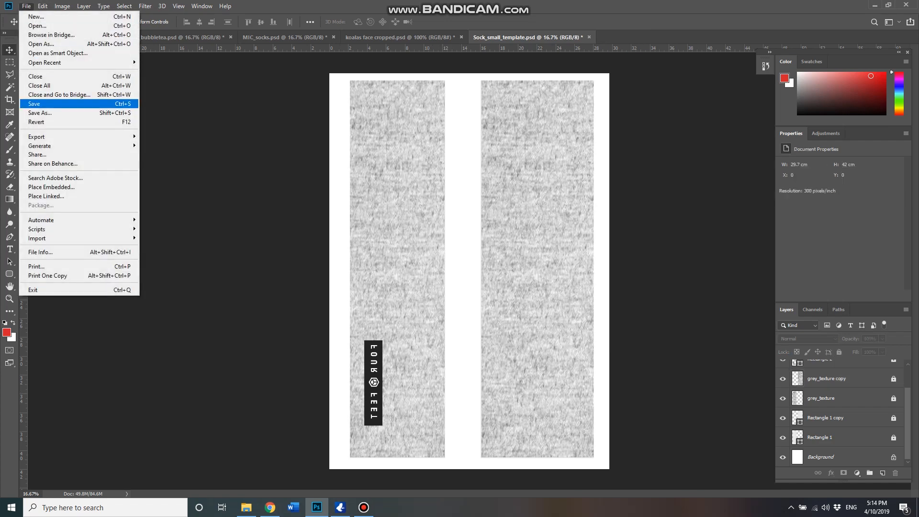
left_click(51, 187)
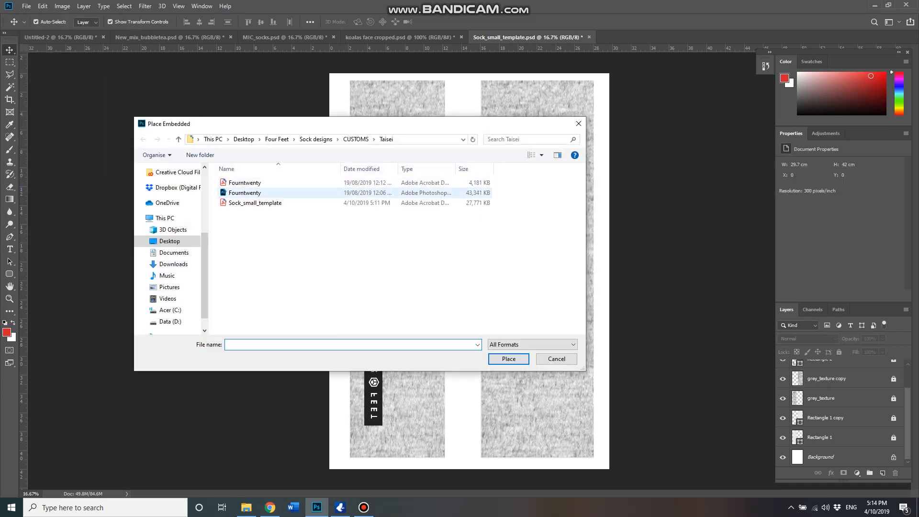
left_click(315, 139)
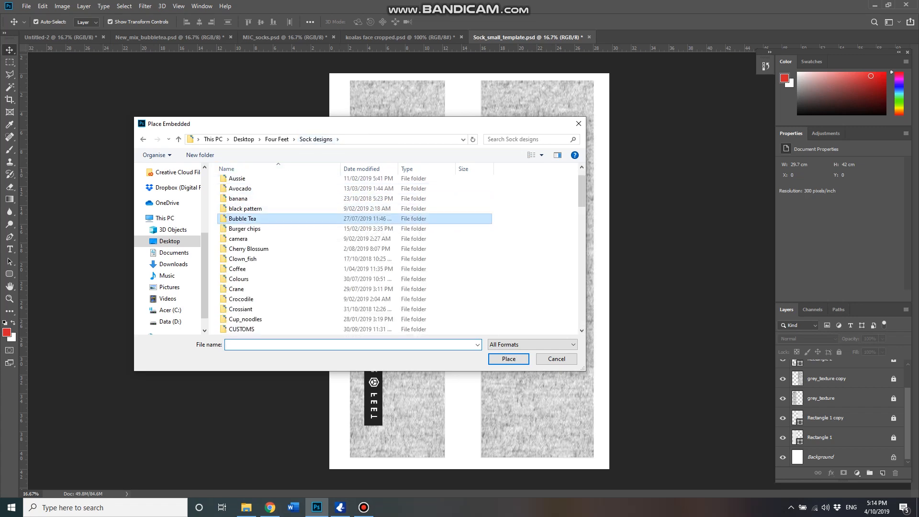
double_click(242, 218)
double_click(404, 244)
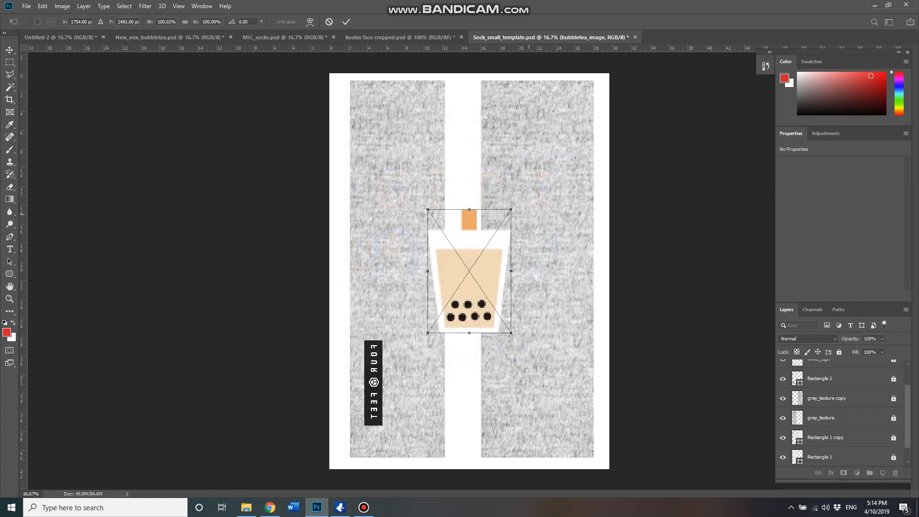
Scale the placed bubble tea cup down and position it near the upper end of the narrower grey strip.
left_click_drag(512, 209, 374, 126)
key("Return")
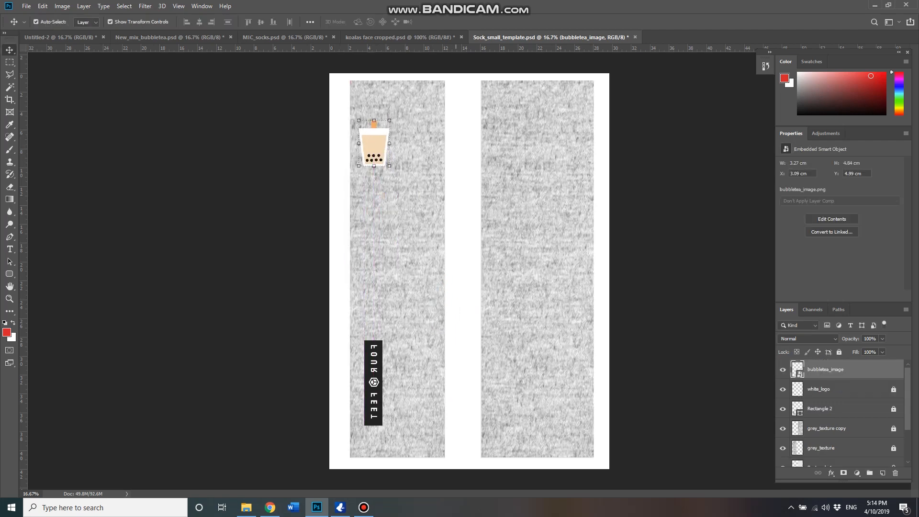
left_click_drag(389, 165, 380, 264)
key("Return")
Duplicate the cup along the narrower strip to make seven cups in two staggered columns around the logo.
left_click_drag(378, 261, 380, 327, "alt")
left_click_drag(378, 326, 430, 360, "alt")
mouse_move(427, 356)
left_mouse_down("alt")
mouse_move(424, 410)
mouse_move(423, 345)
left_mouse_up("alt")
left_click_drag(377, 323, 377, 307)
Tilt the two uppermost cups on the narrower strip slightly in opposite directions.
left_click(380, 150)
left_click_drag(393, 161, 386, 167)
key("Return")
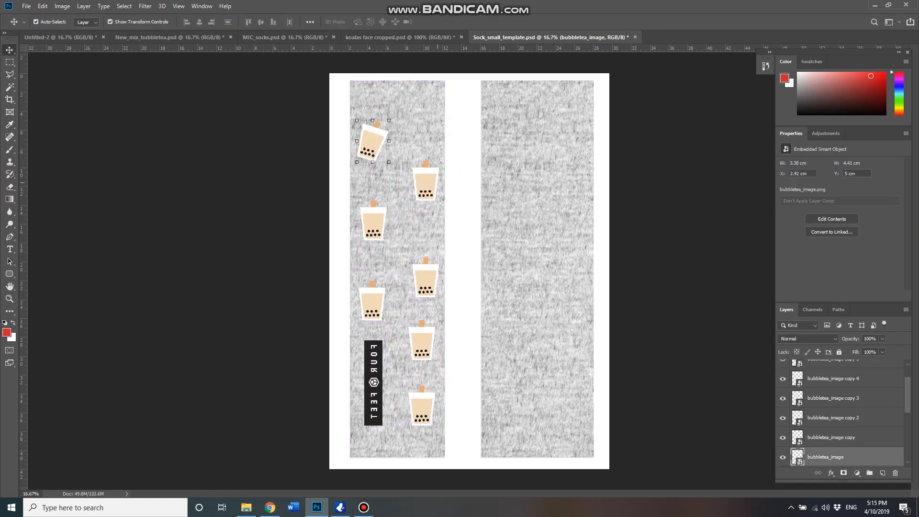
left_click(427, 187)
left_click_drag(444, 205, 452, 197)
key("Return")
Rotate the third, fourth and fifth cups on the narrower strip so each points downward at a different angle.
left_click(376, 225)
left_click_drag(400, 235, 342, 221)
key("Return")
left_click(427, 278)
left_click_drag(448, 295, 423, 261)
key("Return")
left_click(376, 306)
left_click_drag(392, 326, 350, 215)
key("Return")
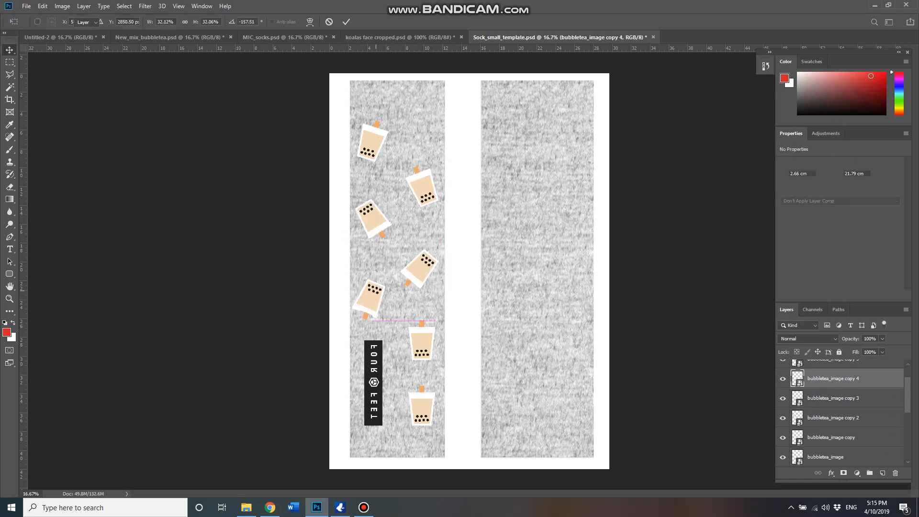
Rotate the two lowest cups on the narrower strip to differing angles and nudge several cups to even out the spacing.
left_click_drag(375, 301, 378, 310)
left_click(424, 345)
left_click_drag(441, 367, 416, 402)
key("Return")
left_click(422, 408)
key("Return")
left_click_drag(418, 353, 418, 347)
left_click_drag(422, 268, 418, 260)
left_click_drag(378, 139, 382, 150)
Select all the cups on the narrower strip and duplicate them onto the wider strip.
left_click(376, 217, "shift")
left_click(417, 261, "shift")
left_click(417, 402, "shift")
left_click_drag(430, 188, 570, 188)
Add an eighth cup in the lower-left gap of the wider strip and shift the lower-right cup slightly down.
left_click(513, 219)
left_click_drag(514, 219, 454, 314)
key("ctrl+z")
left_click(513, 219)
key("Return")
left_click_drag(558, 402, 562, 410)
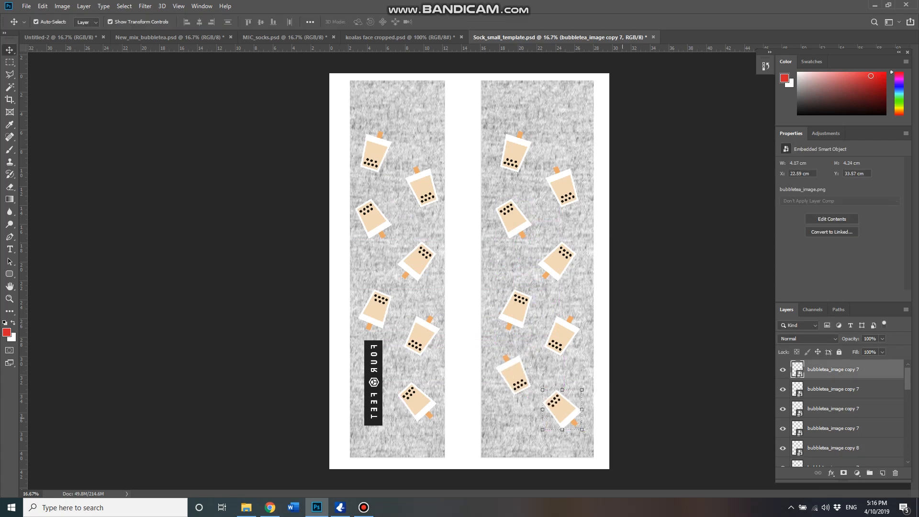
Select all eight cups on the wider strip and rotate them together by 180 degrees.
left_click_drag(585, 438, 516, 145)
left_click_drag(586, 125, 501, 401)
key("Return")
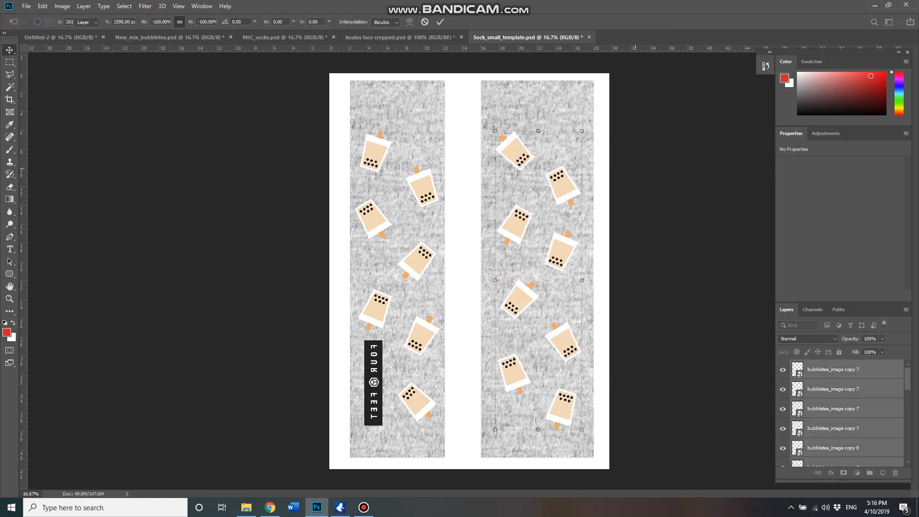
left_click(655, 162)
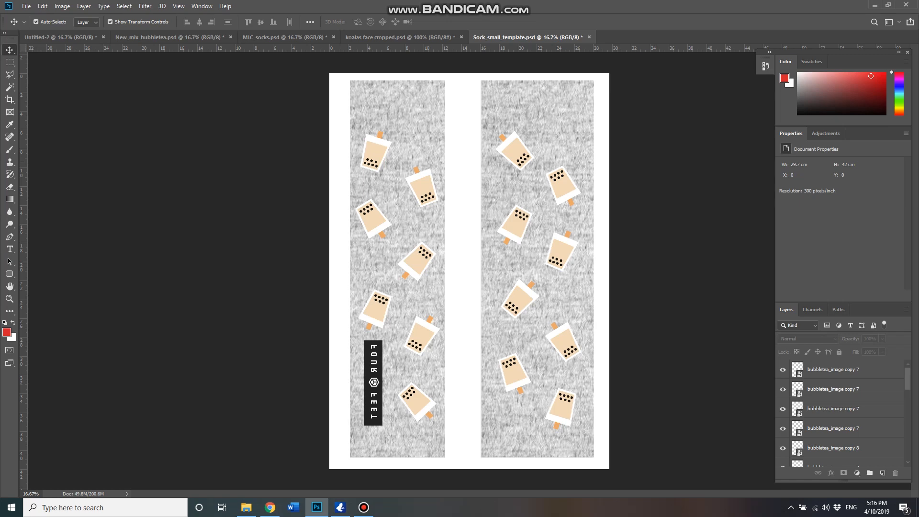
Nudge the wider strip's top-left and middle-right cups down, and the cup above the logo slightly up.
left_click_drag(525, 156, 524, 164)
left_click(724, 201)
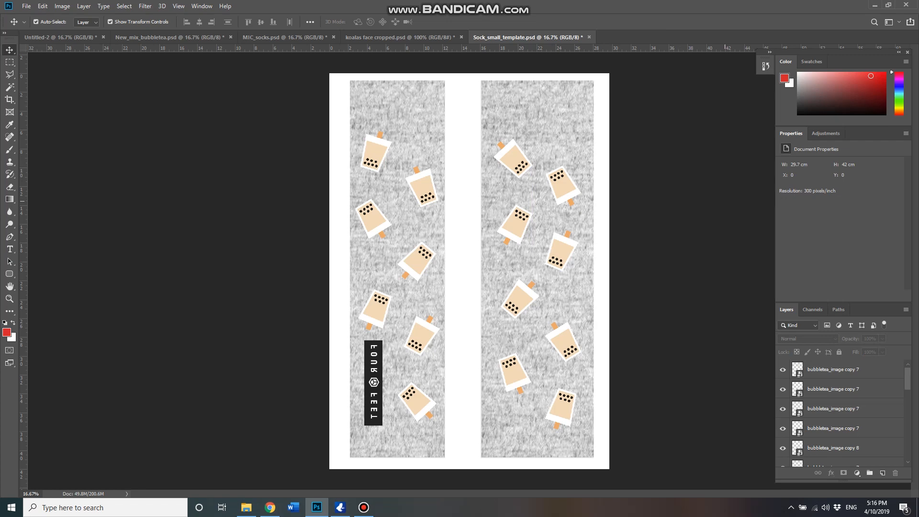
left_click_drag(384, 309, 384, 303)
left_click(678, 407)
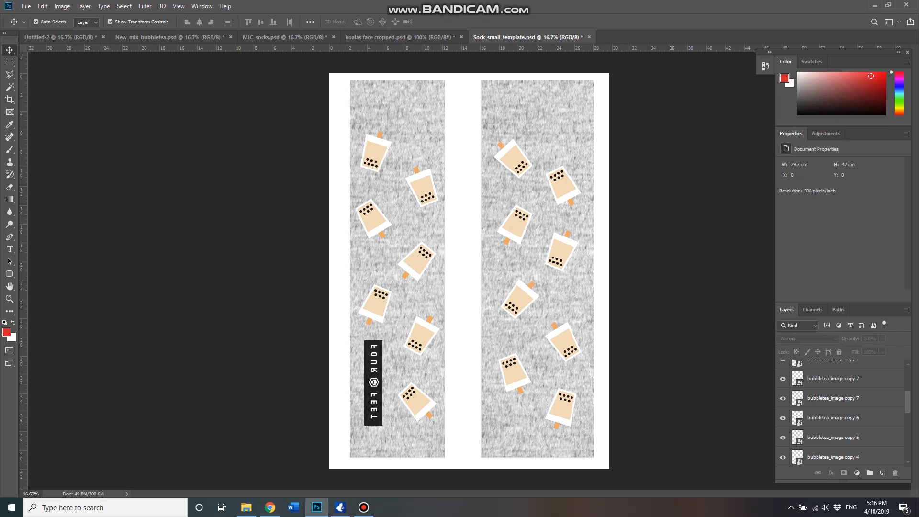
left_click_drag(562, 252, 561, 260)
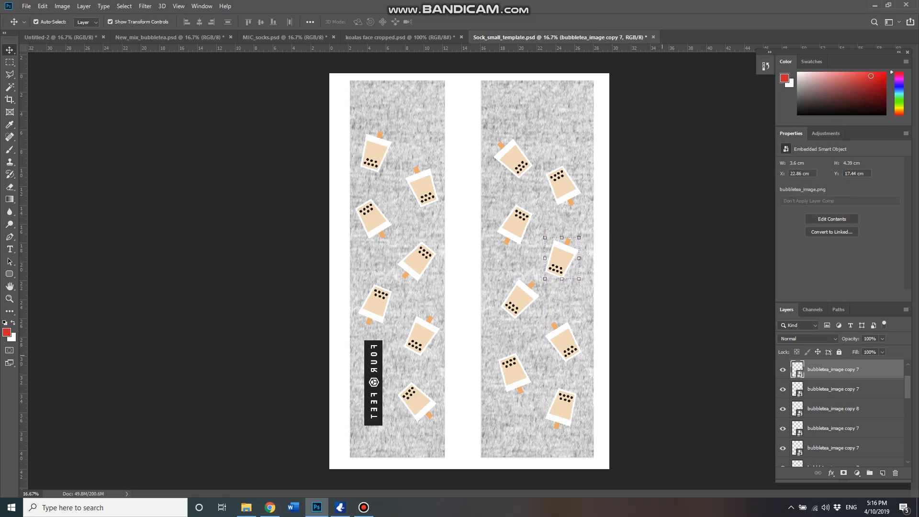
left_click(662, 355)
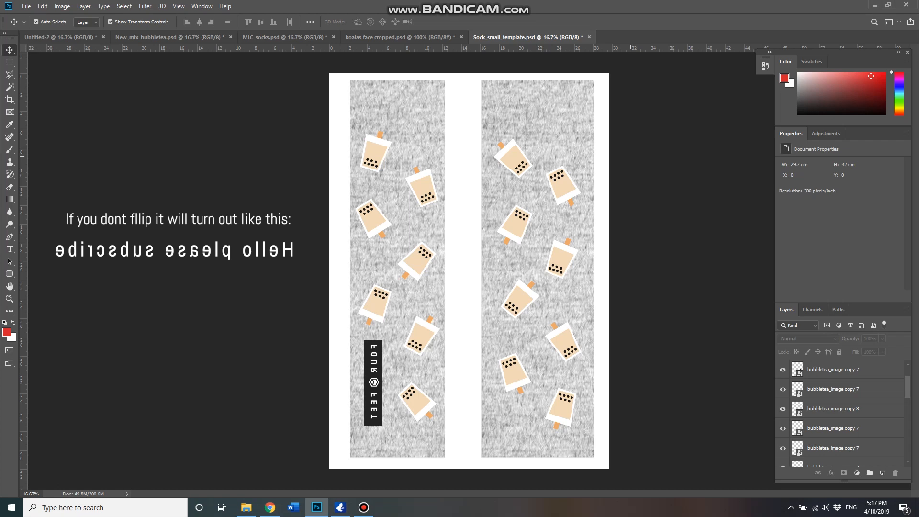
Try flipping the uppermost cup on the narrower strip horizontally, and undo the flip.
left_click(379, 156)
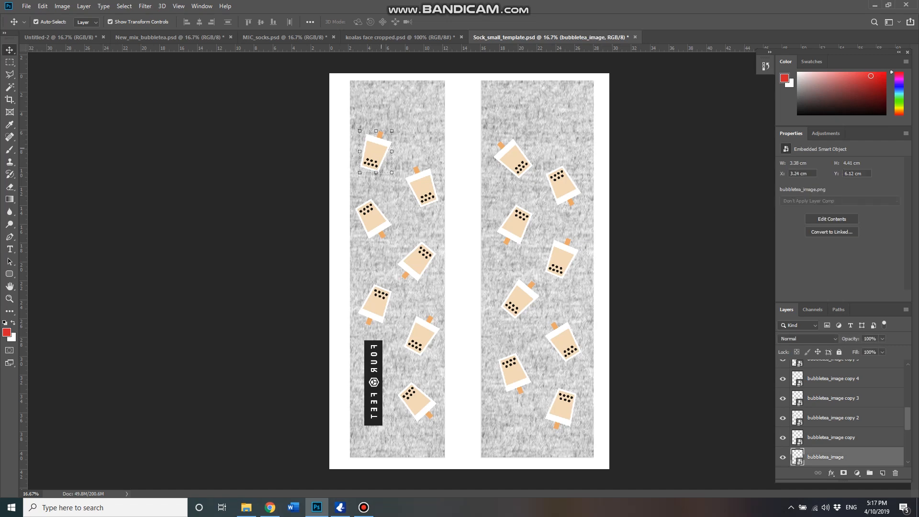
left_click(26, 6)
mouse_move(43, 6)
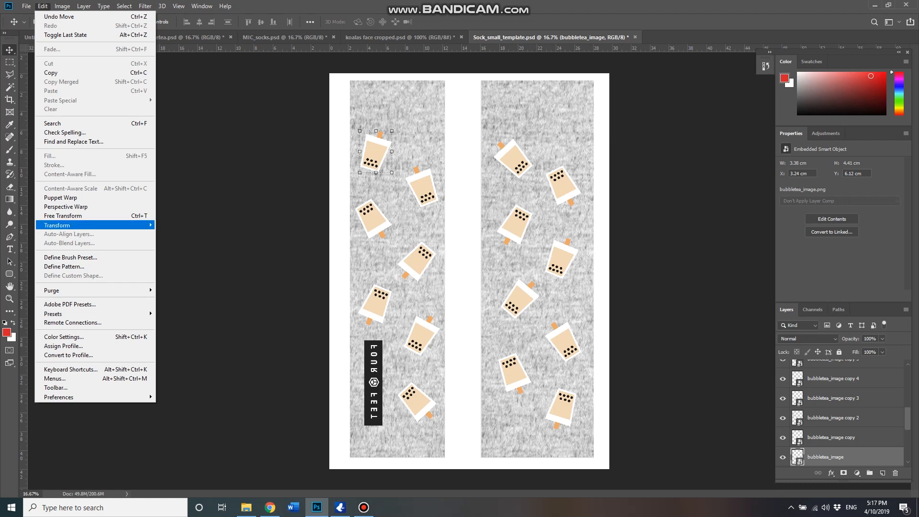
mouse_move(95, 224)
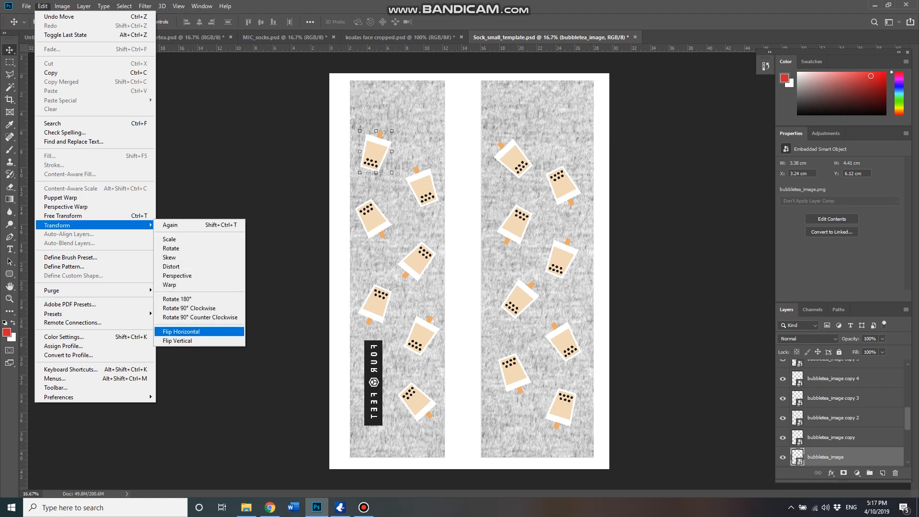
left_click(182, 331)
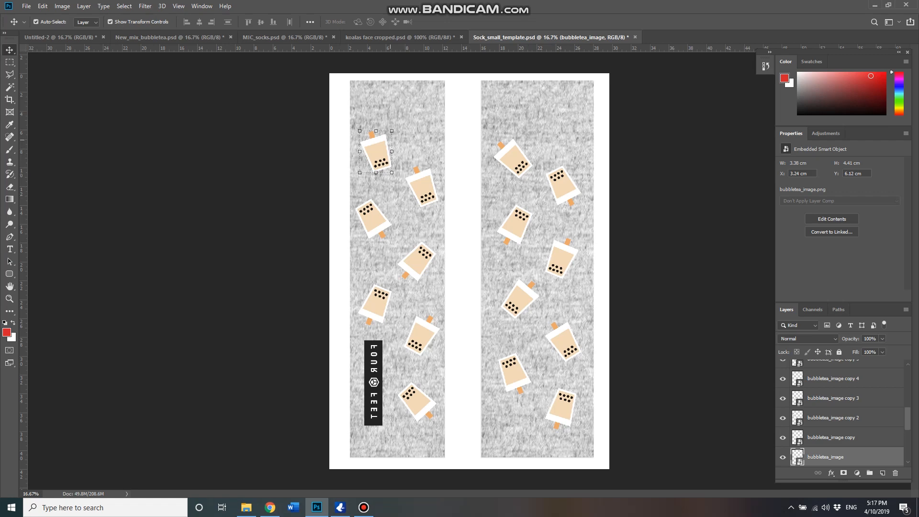
key("ctrl+z")
left_click(636, 362)
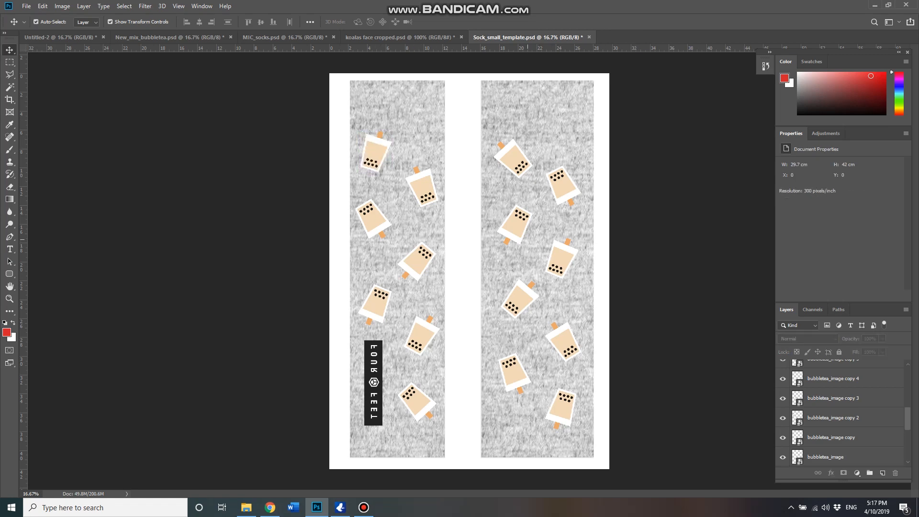
Nudge the cup above the logo and the middle-right cup on the narrower strip slightly upward.
left_click_drag(383, 298, 382, 291)
left_click_drag(418, 266, 417, 262)
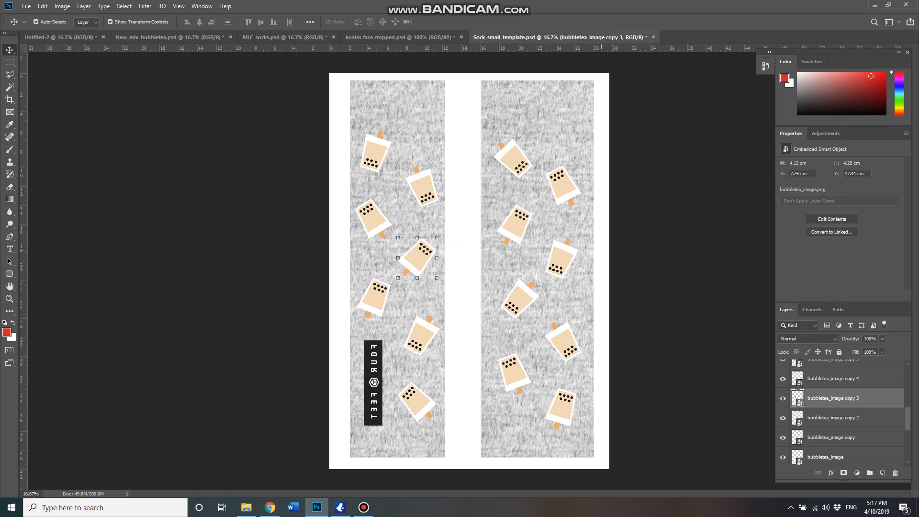
left_click(691, 239)
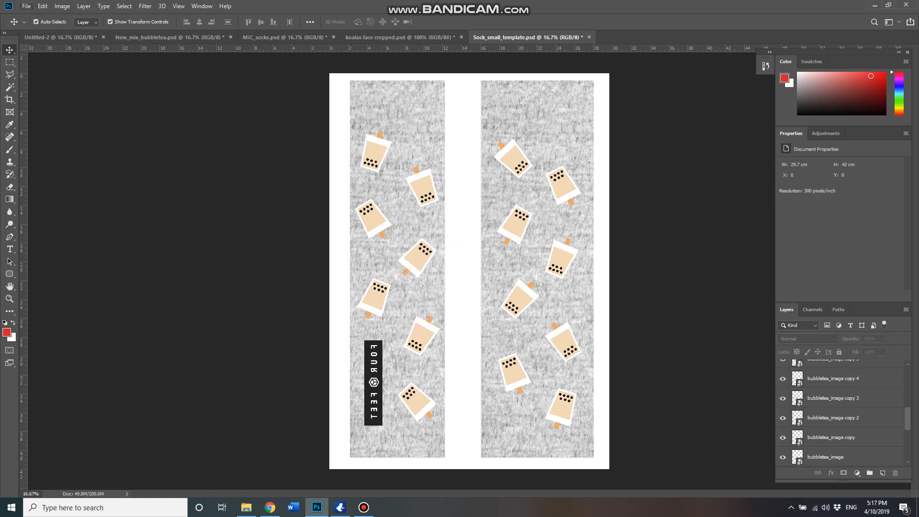
left_click(26, 7)
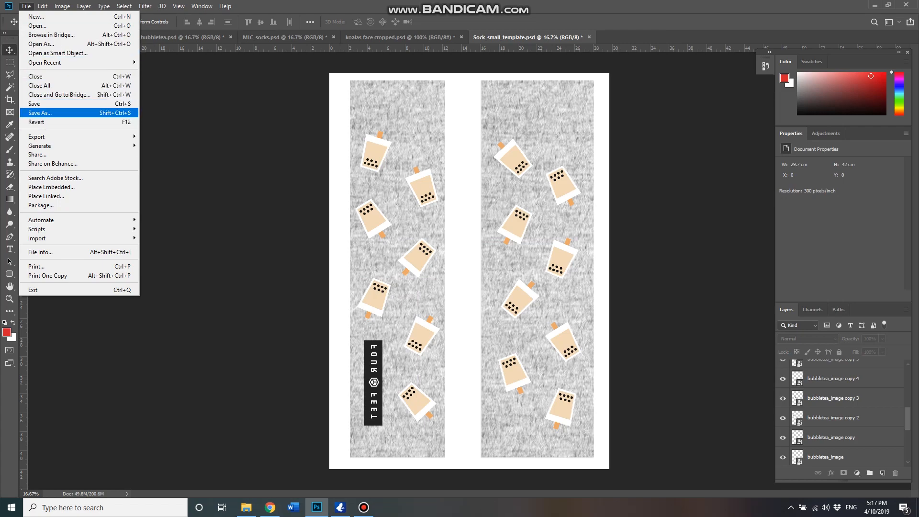
left_click(39, 112)
left_click(578, 124)
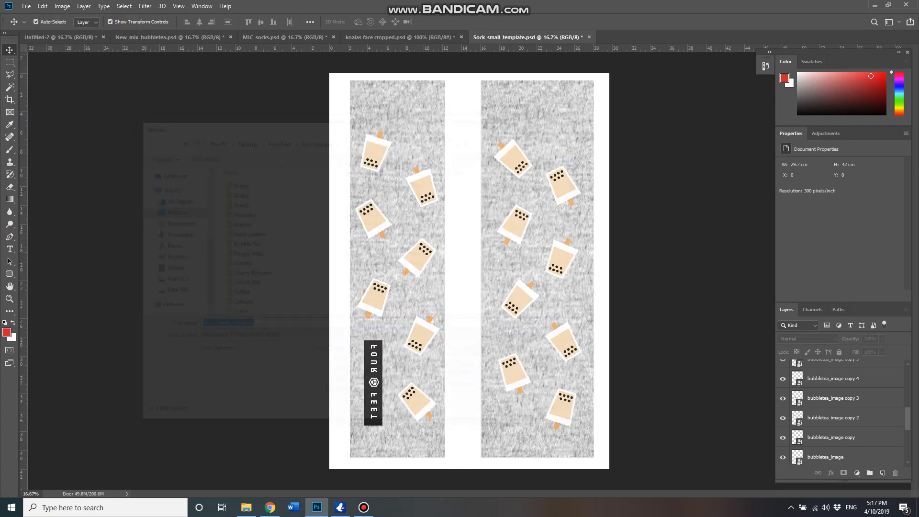
Unlock and hide the grey_texture and grey_texture copy layers, and unlock the Rectangle 1 and Rectangle 1 copy layers.
scroll(842, 411, "down", 5)
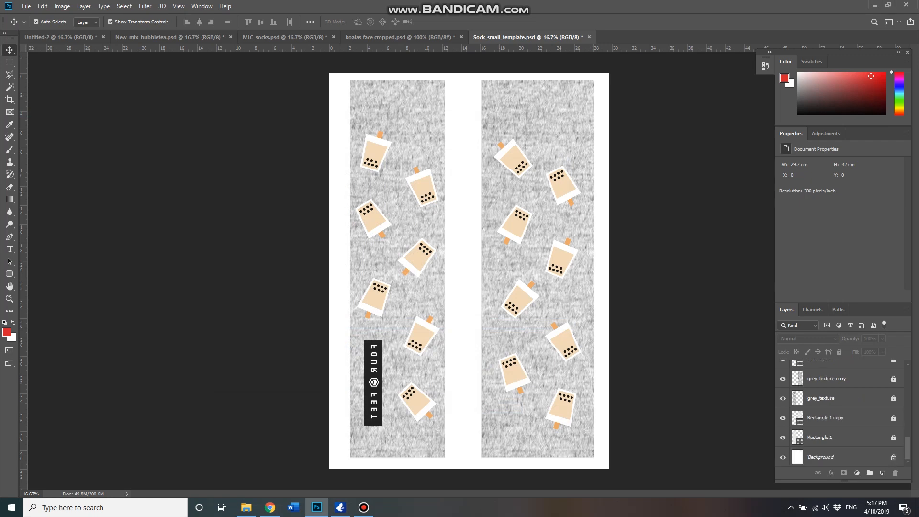
left_click(894, 398)
left_click(894, 379)
left_click(783, 378)
left_click(782, 398)
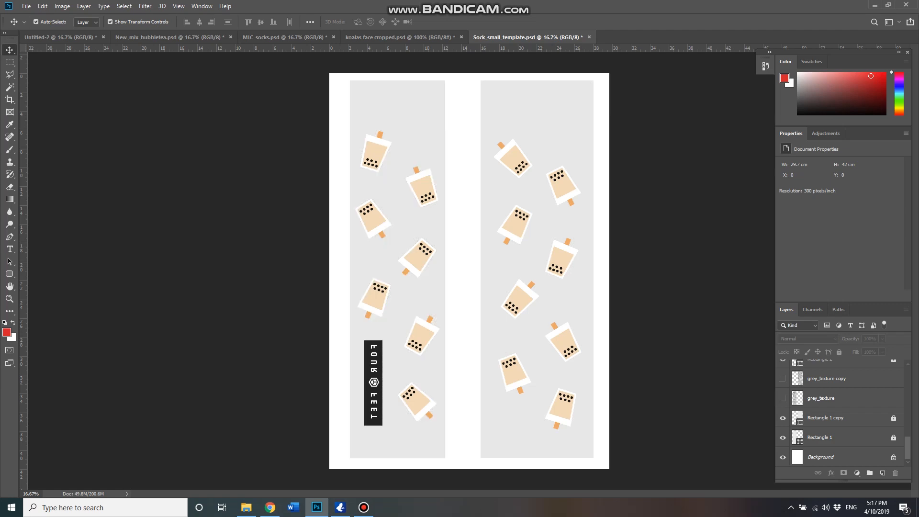
left_click(893, 418)
left_click(893, 438)
Try a red fill on the wider strip's background rectangle, and undo the colour change.
left_click(575, 143)
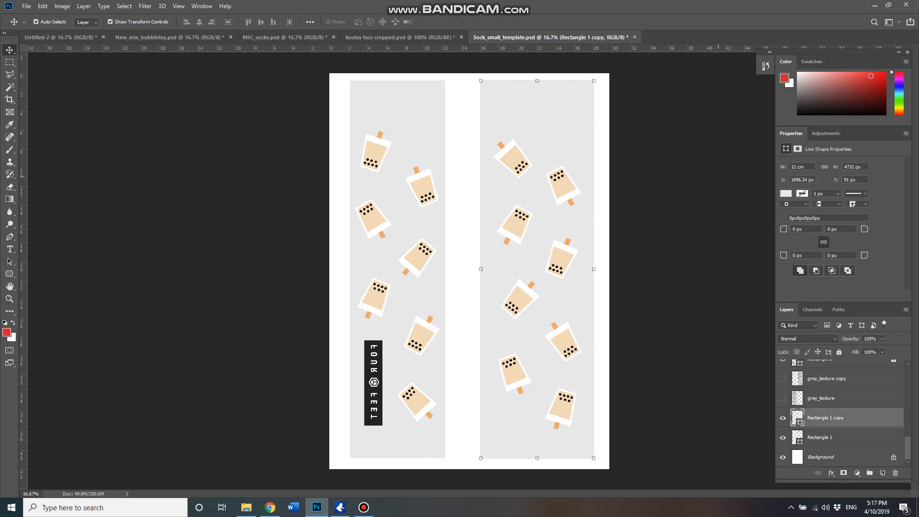
left_click(786, 194)
left_click(796, 255)
left_click(788, 255)
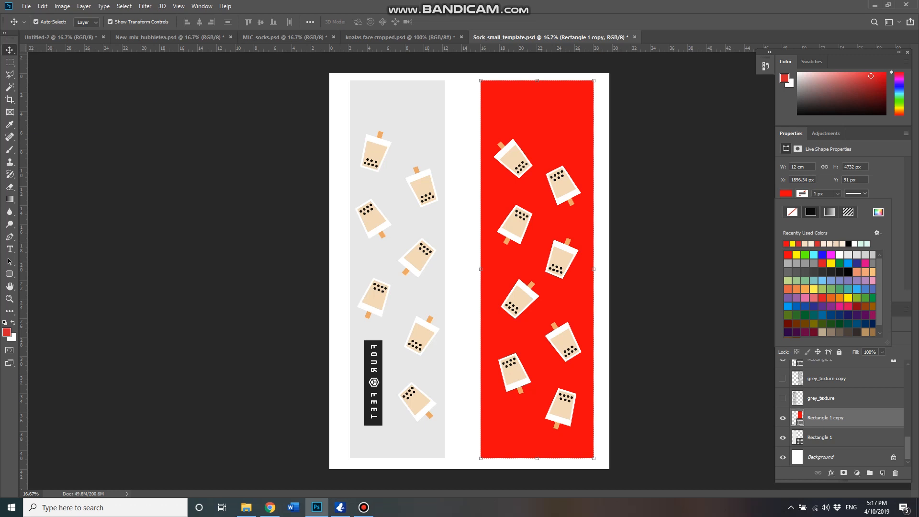
left_click(683, 221)
key("ctrl+z")
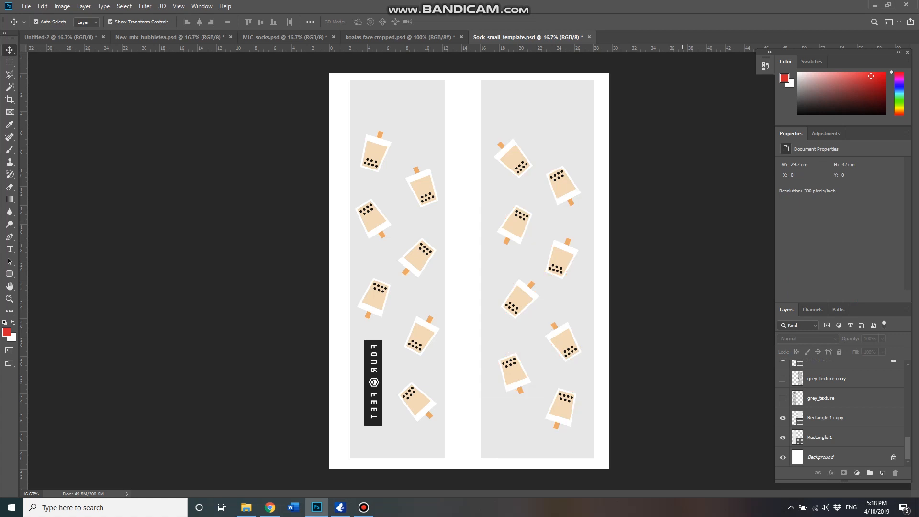
Make the grey_texture and grey_texture copy layers visible again.
left_click(821, 397)
left_click(783, 398)
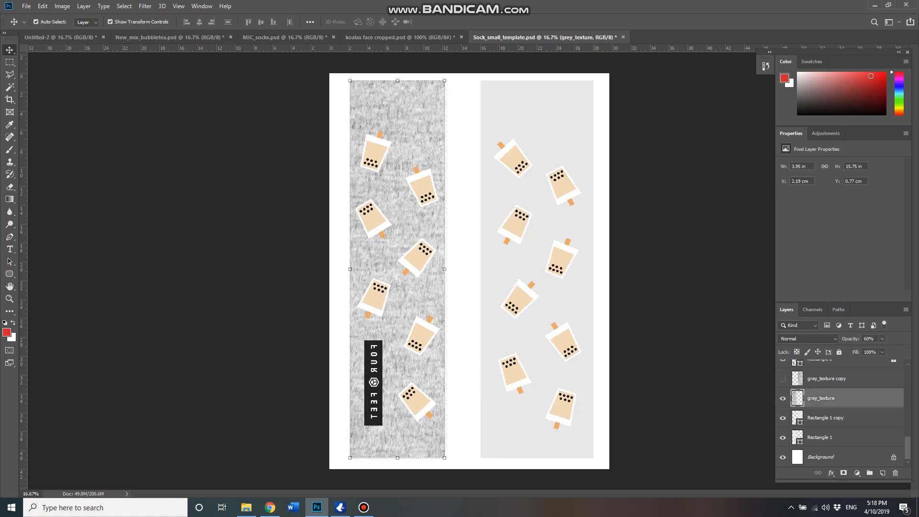
left_click(782, 378)
left_click(717, 315)
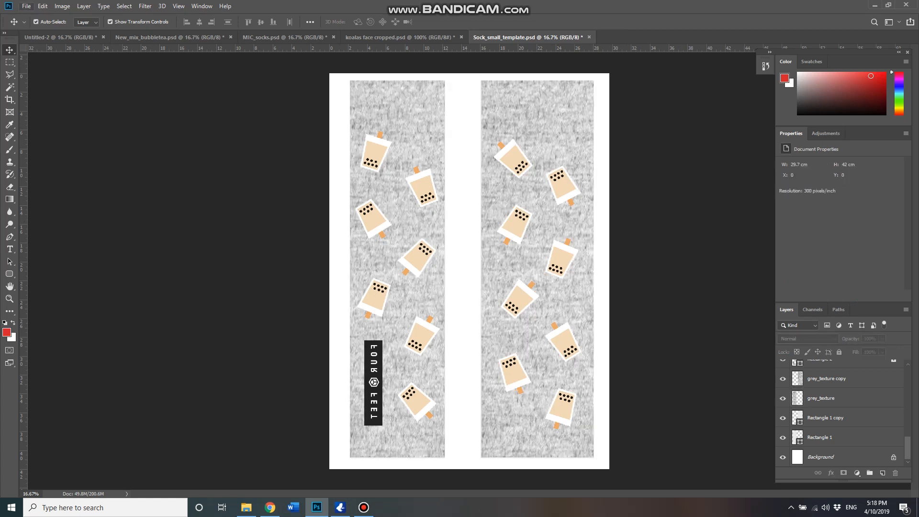
Start saving the design under a new name in the customer's subfolder of the CUSTOMS folder within Sock designs.
left_click(27, 6)
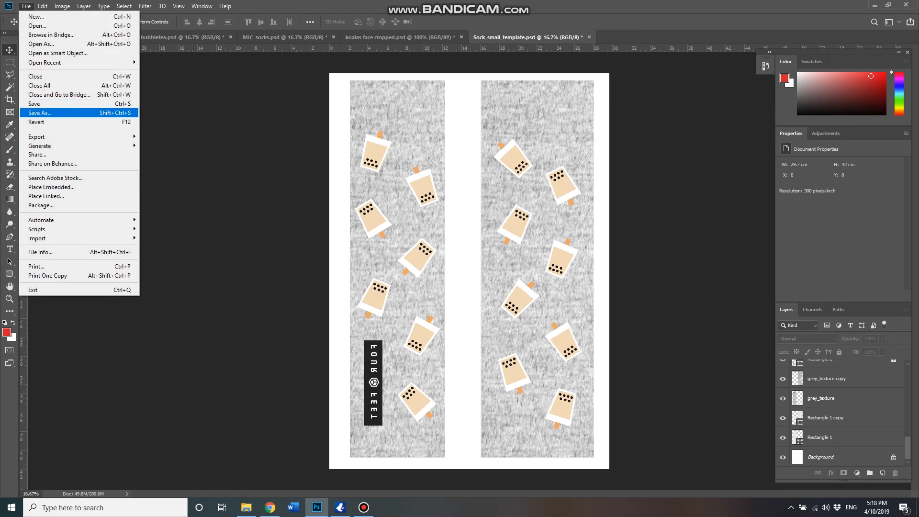
key("ctrl+shift+s")
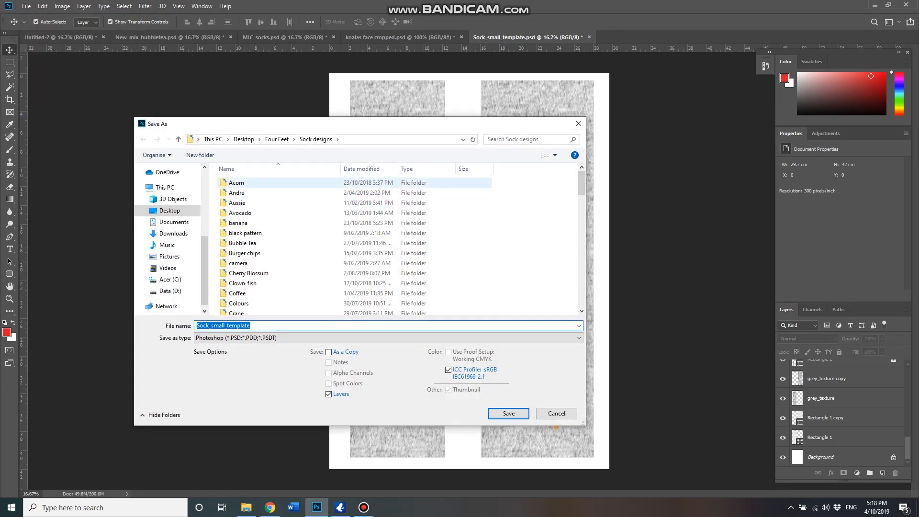
scroll(260, 265, "down", 1)
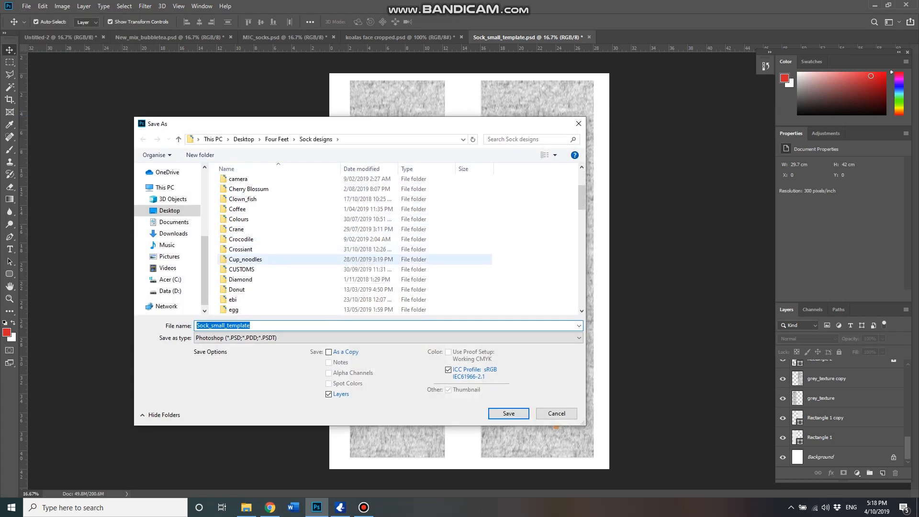
double_click(241, 269)
double_click(235, 249)
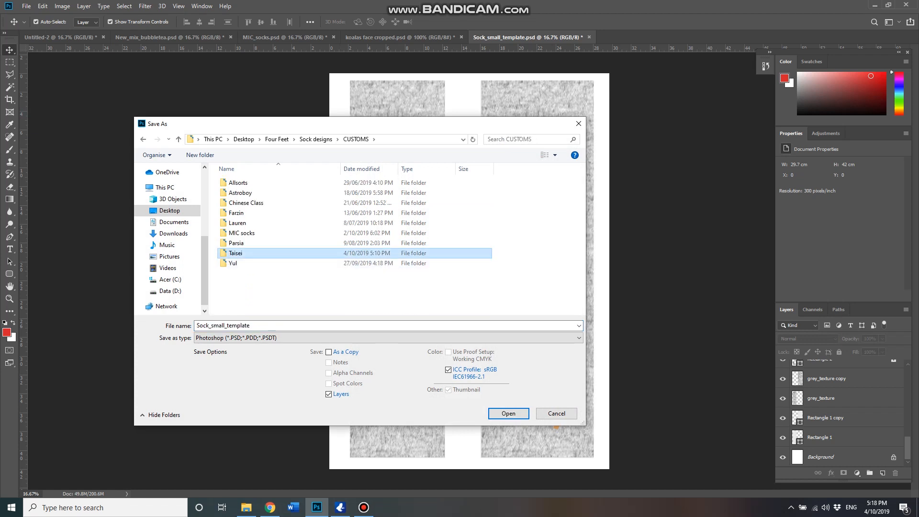
Set the file name of the saved design to bubble_tea.
left_click(259, 326)
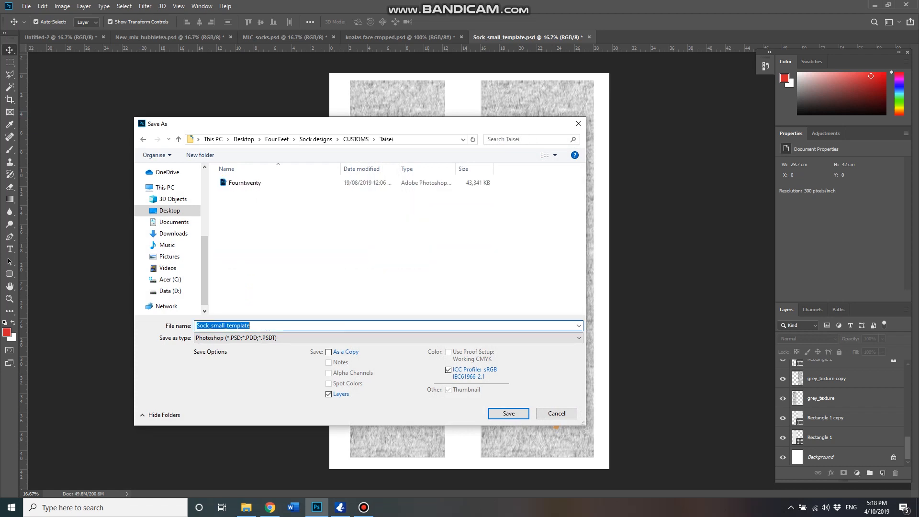
type("bubbl")
type(";e-tea")
key("BackSpace")
key("BackSpace")
key("BackSpace")
key("BackSpace")
type("tea")
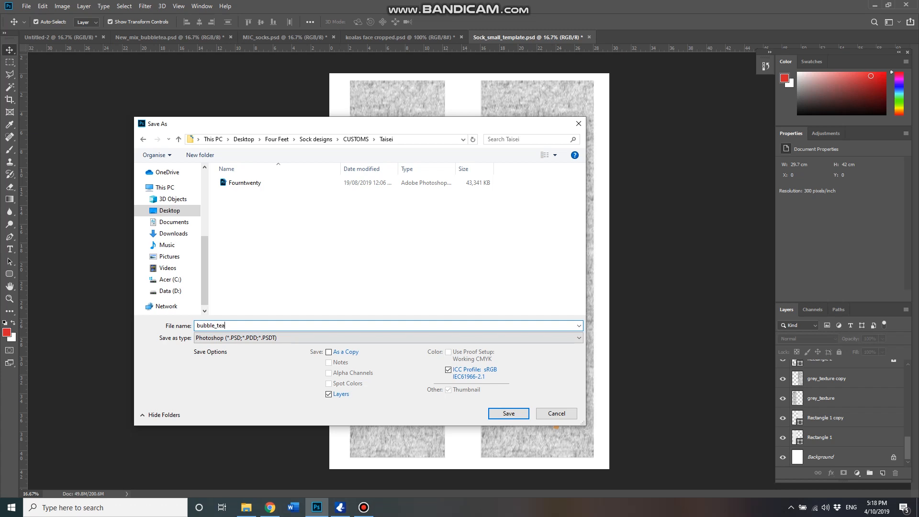
Choose Photoshop PDF as the format and save the design using the High Quality Print preset.
left_click(277, 338)
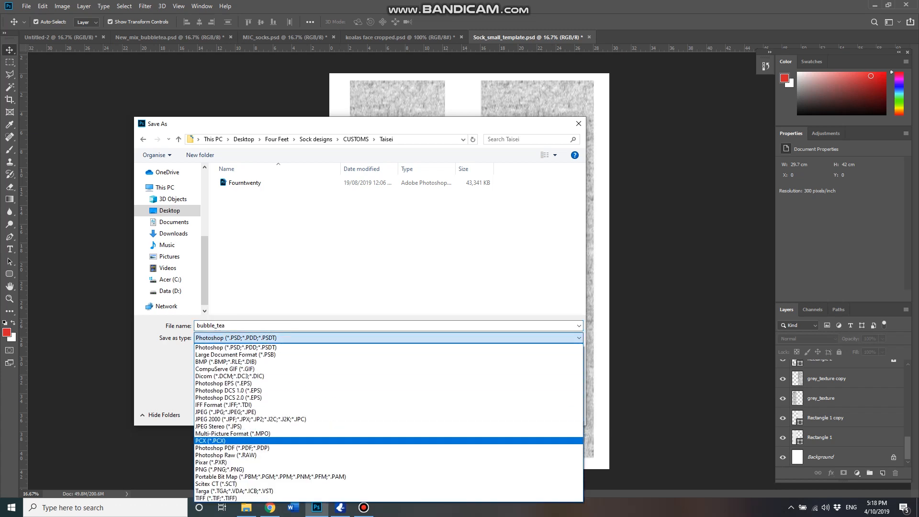
left_click(253, 448)
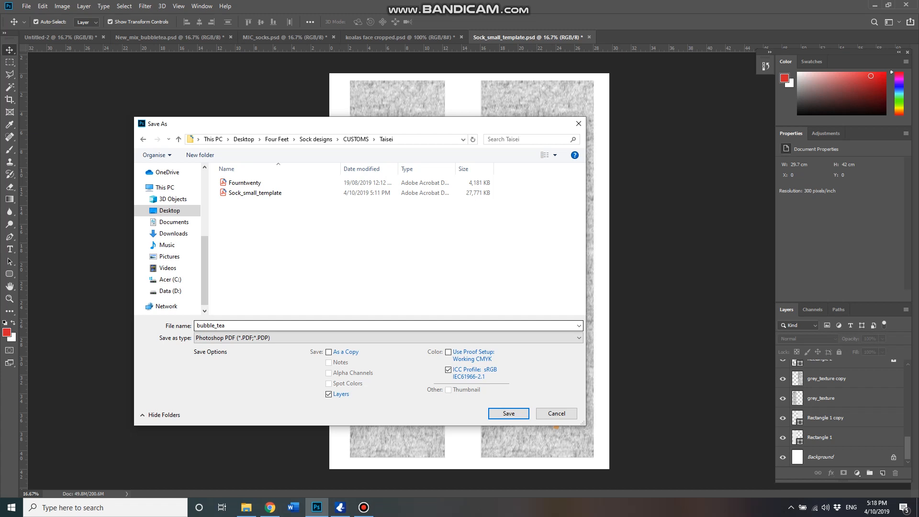
key("Tab")
left_click(388, 338)
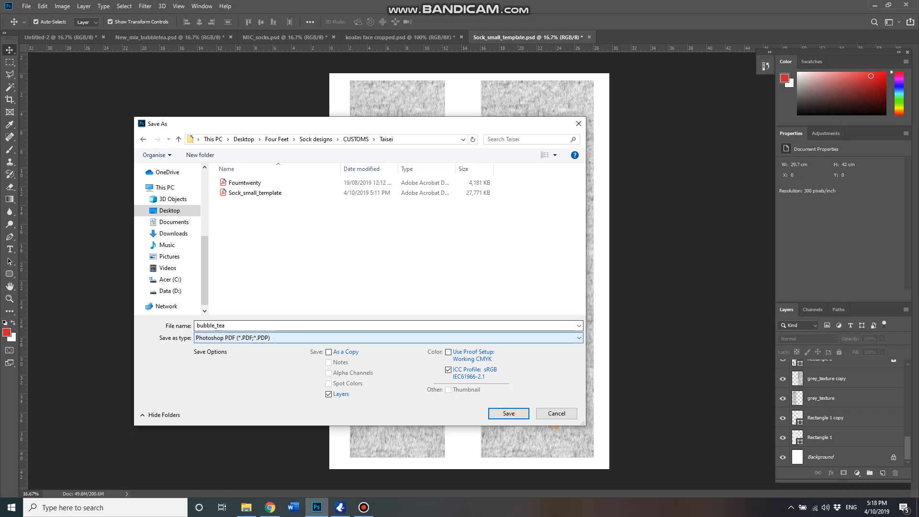
key("Return")
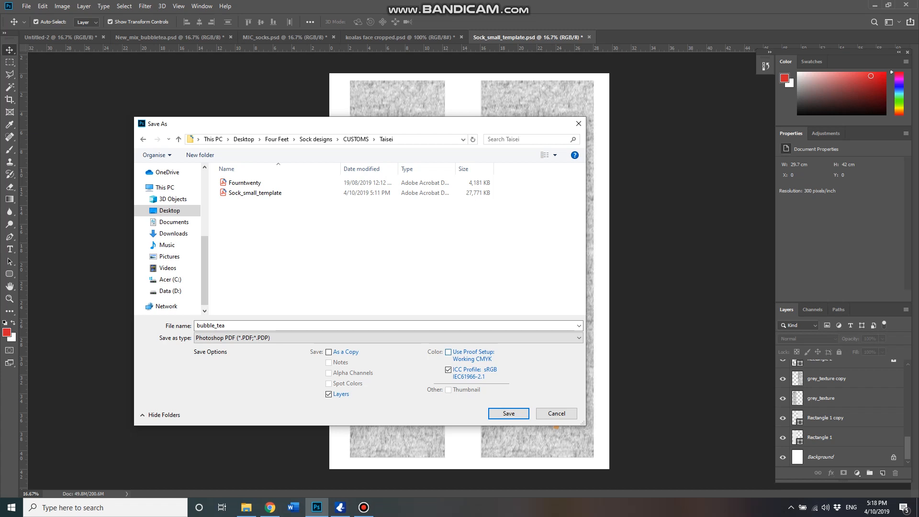
left_click(449, 352)
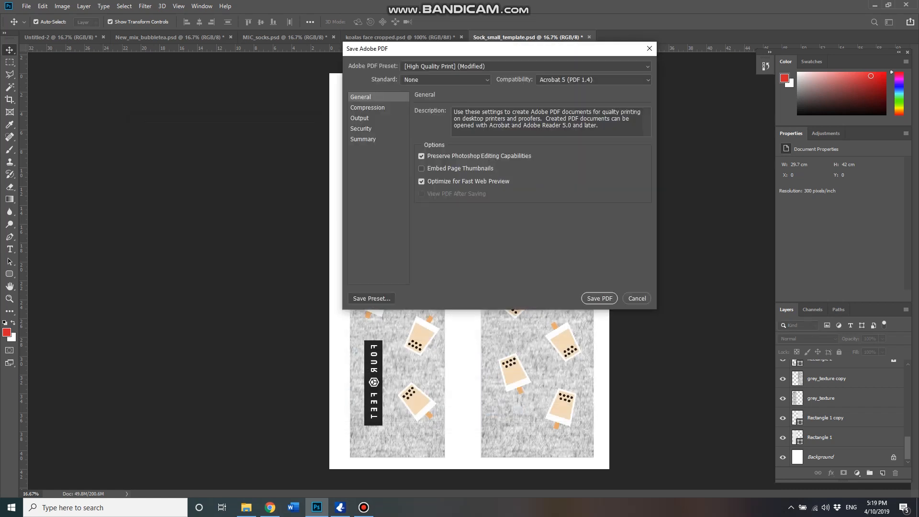
key("Return")
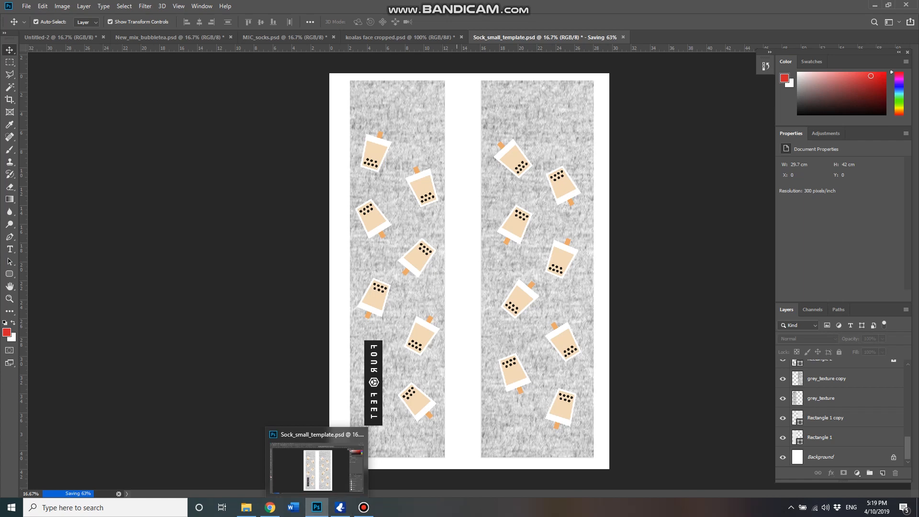
Switch to File Explorer and open the bubble_tea PDF from the customer's folder in Desktop > Four Feet > Sock designs > CUSTOMS.
mouse_move(246, 507)
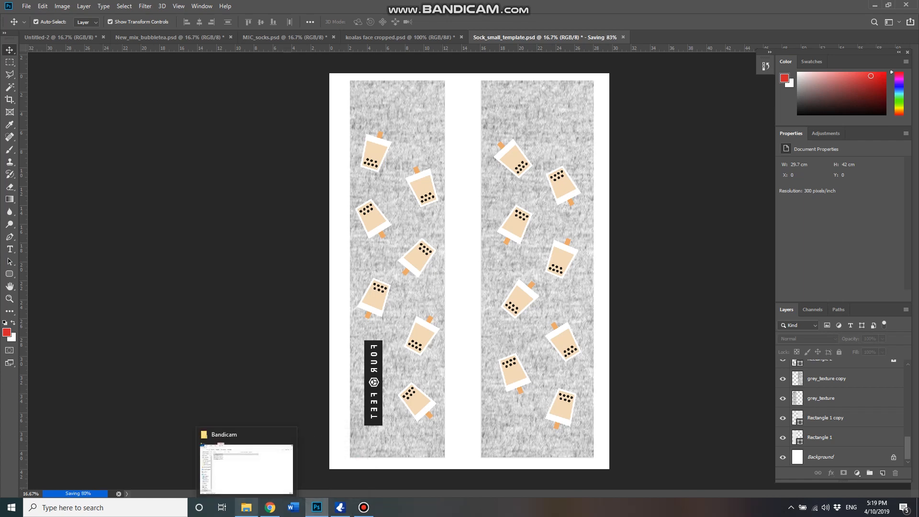
left_click(245, 507)
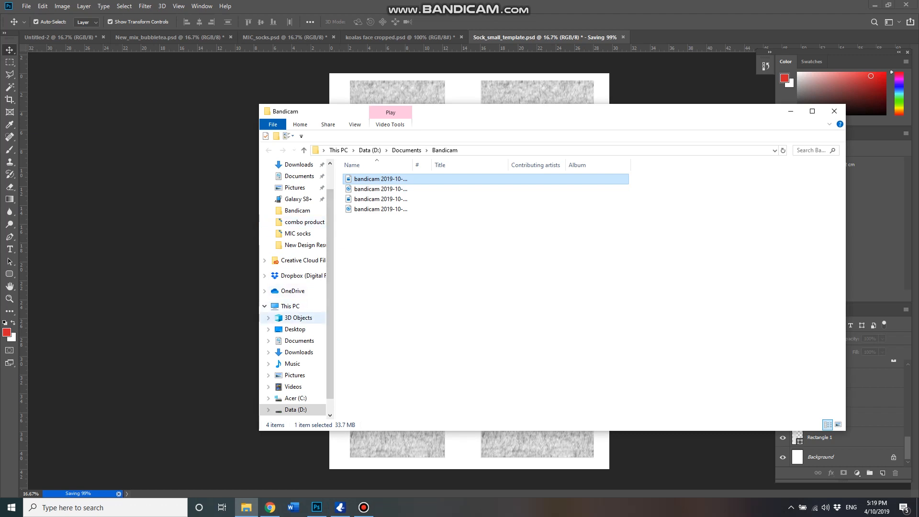
left_click(295, 329)
double_click(478, 189)
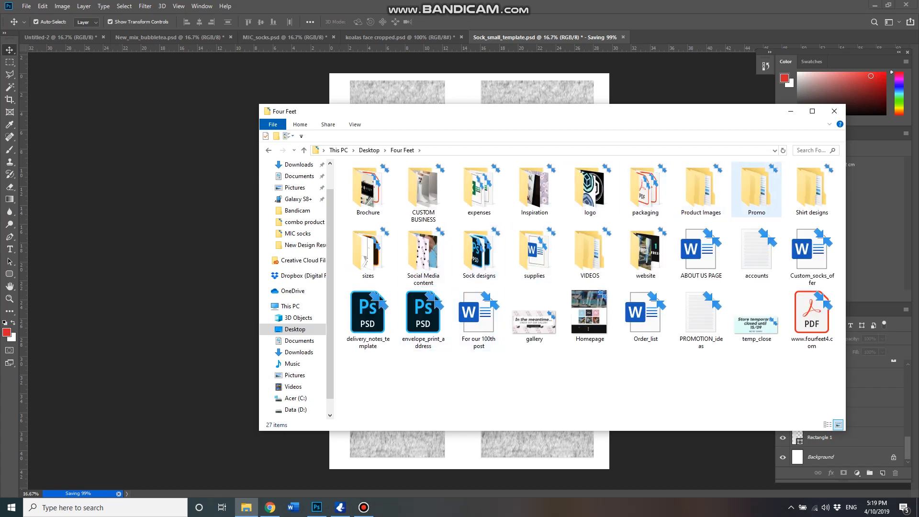
double_click(479, 251)
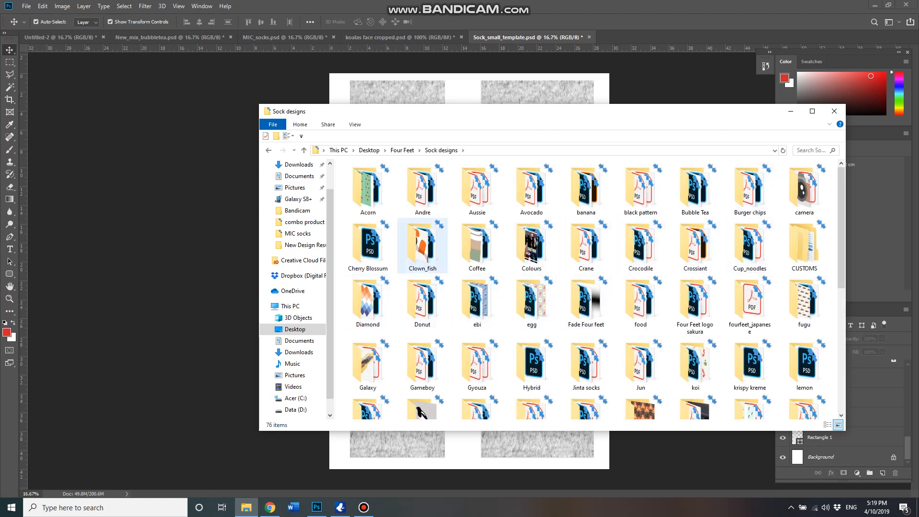
left_click(804, 246)
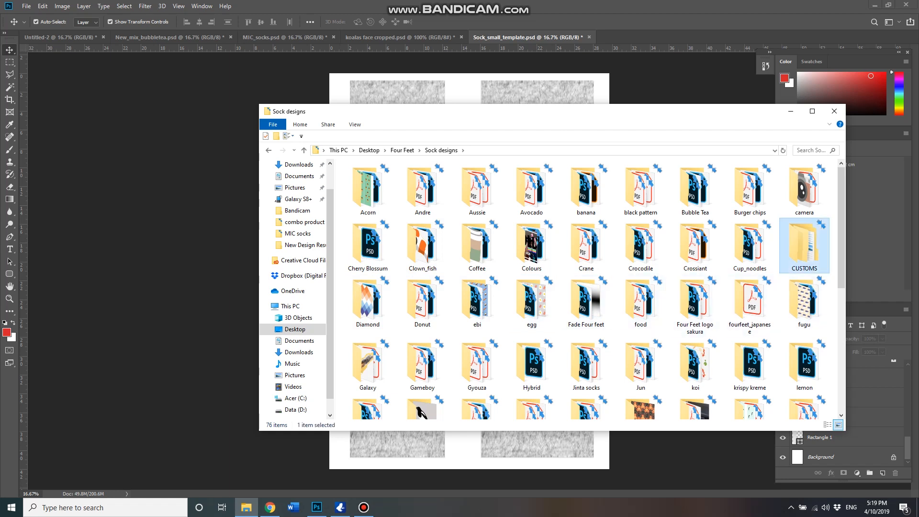
double_click(804, 246)
double_click(756, 189)
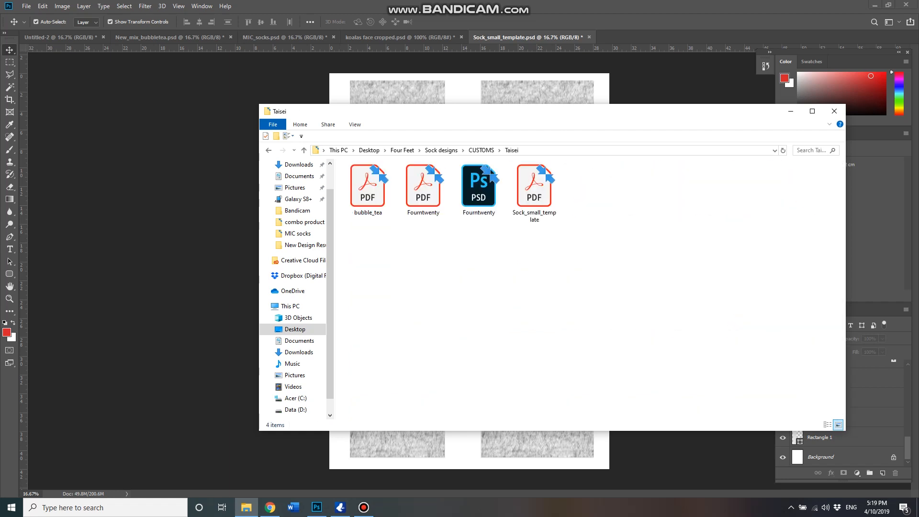
left_click(367, 189)
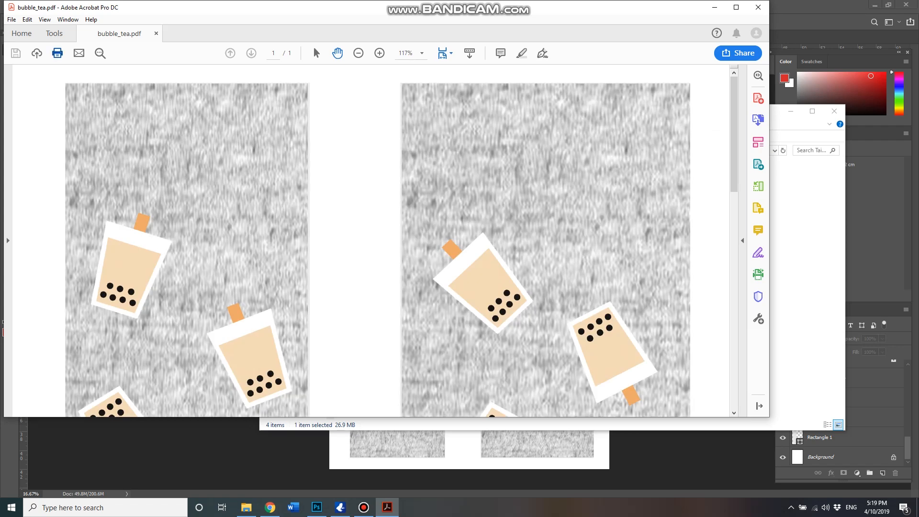
Start printing the PDF and apply the Document - Fast preset in the properties of the WF-7710 Series printer.
key("ctrl+p")
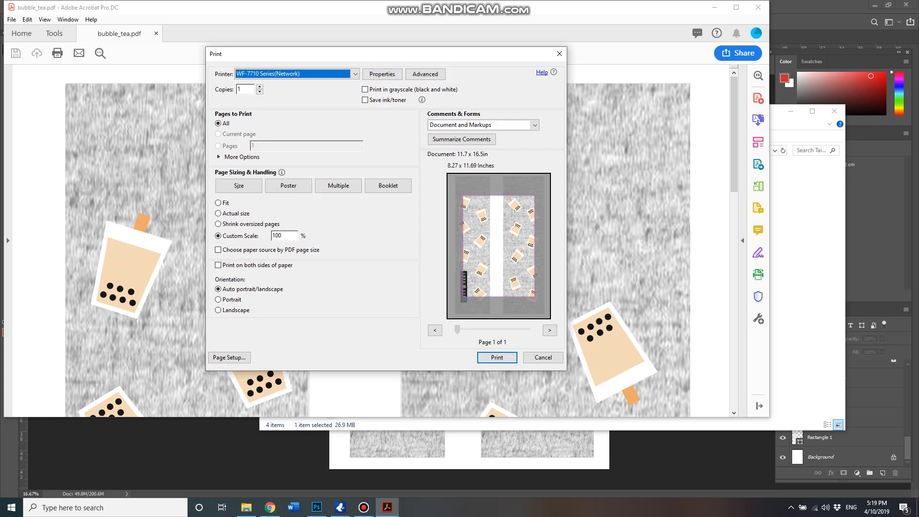
left_click(382, 74)
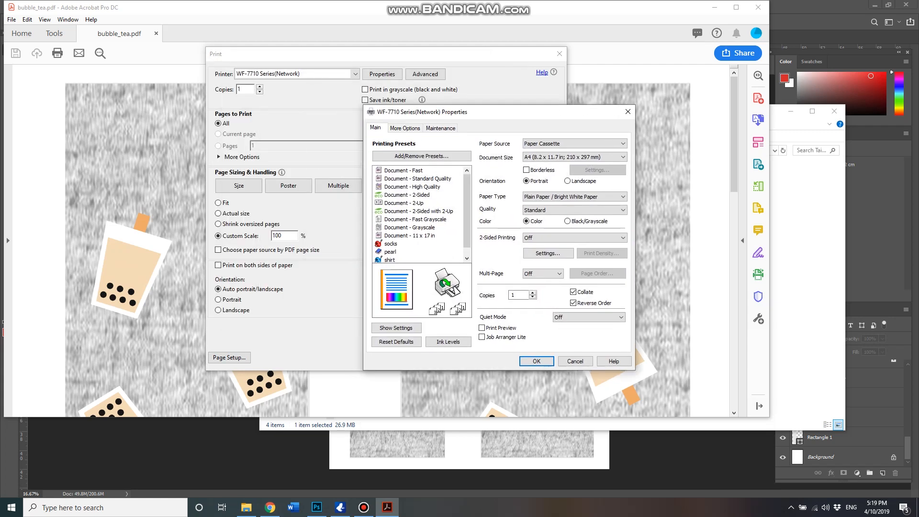
left_click(313, 226)
left_click(314, 218)
left_click(327, 145)
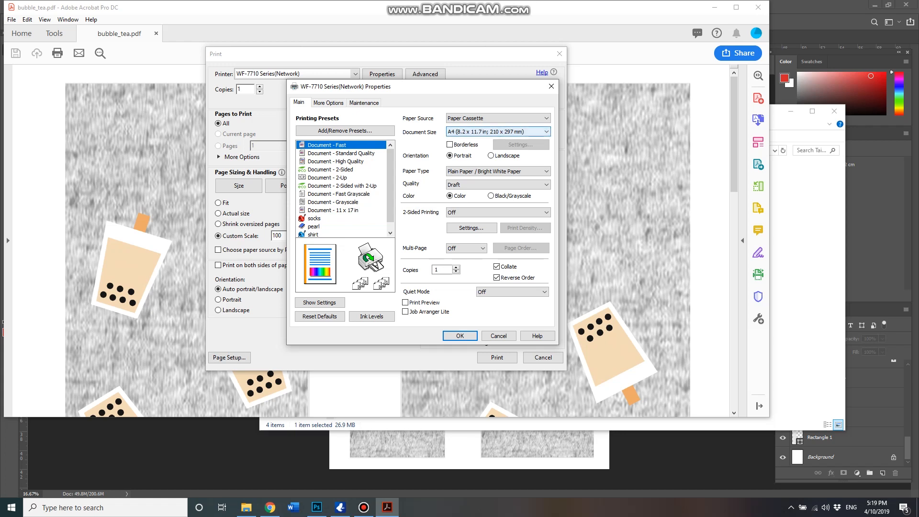
Set the printer's document size to A3 (11.7 x 16.5 in; 297 x 420 mm).
left_click(497, 131)
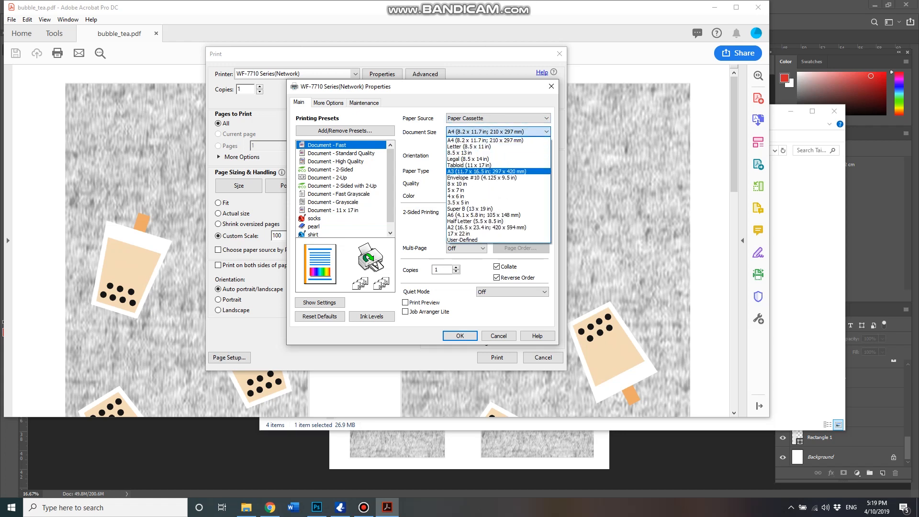
left_click(497, 140)
left_click(498, 132)
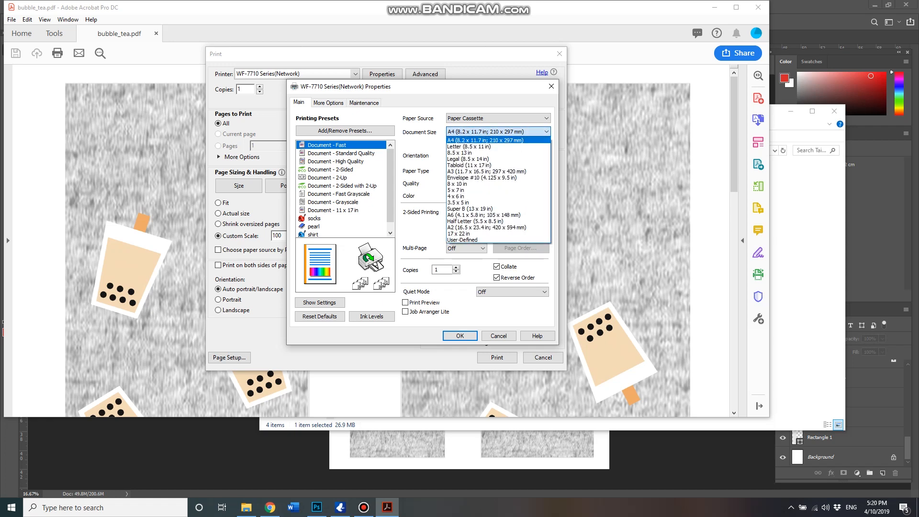
key("Down")
key("Return")
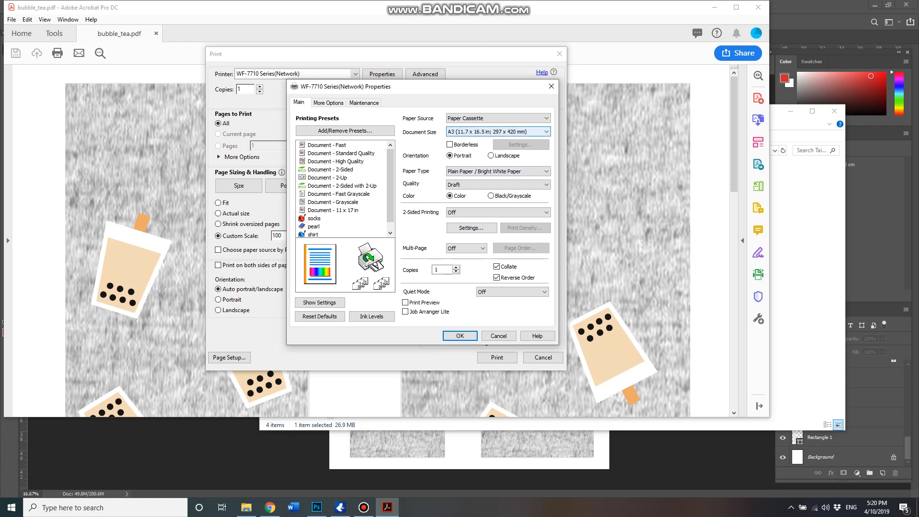
left_click(545, 131)
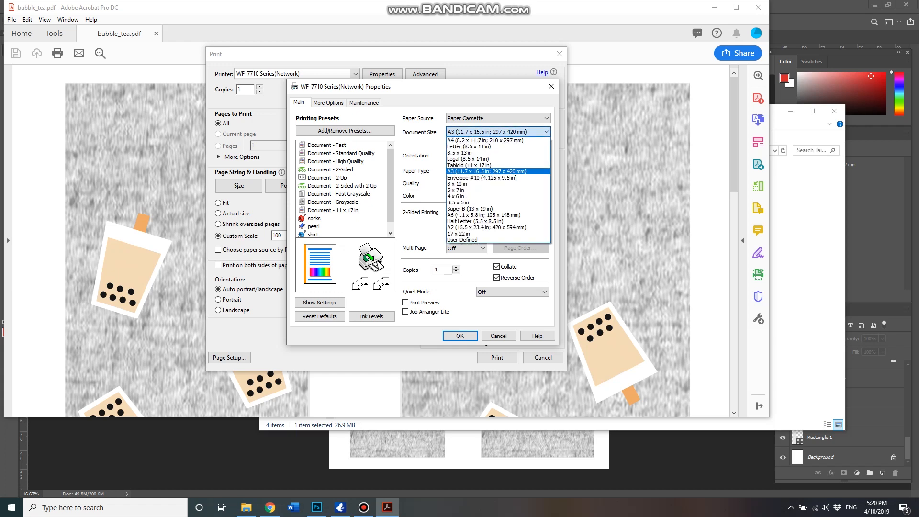
left_click(486, 171)
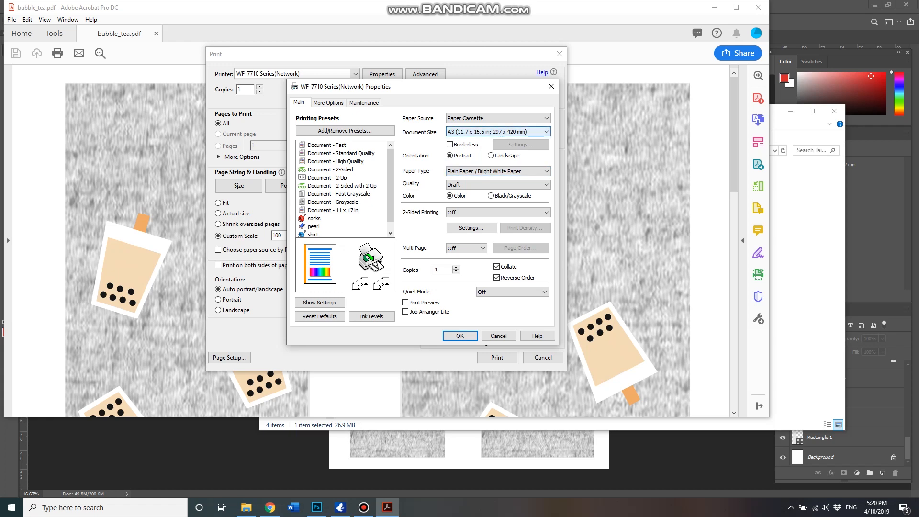
left_click(486, 132)
left_click(486, 171)
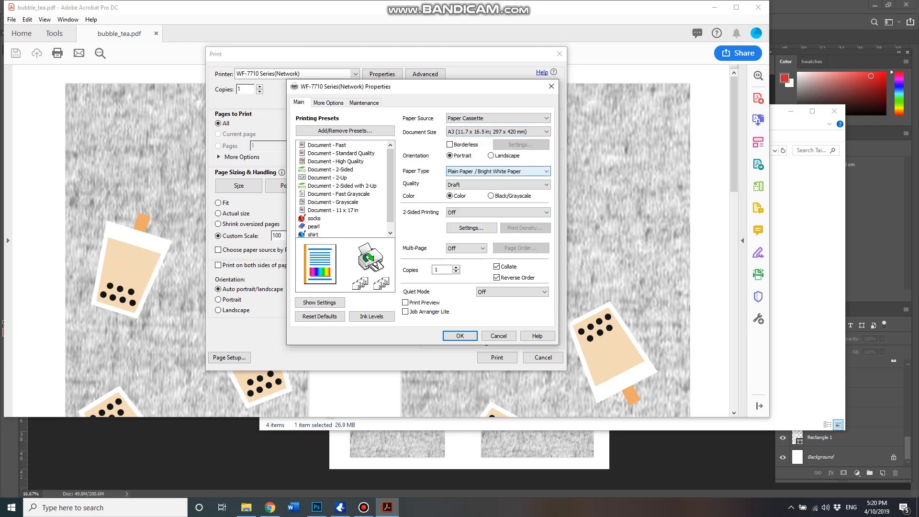
Set the print quality to High and accept the printer properties.
left_click(486, 184)
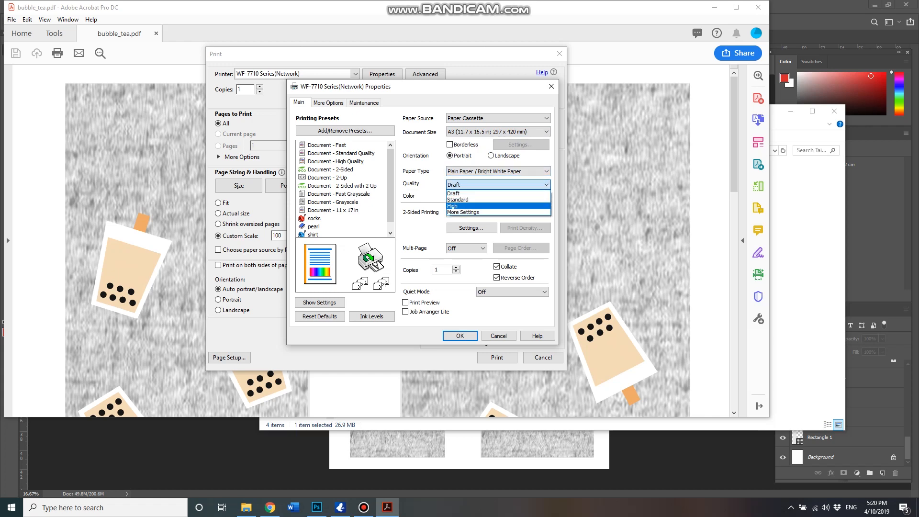
left_click(498, 206)
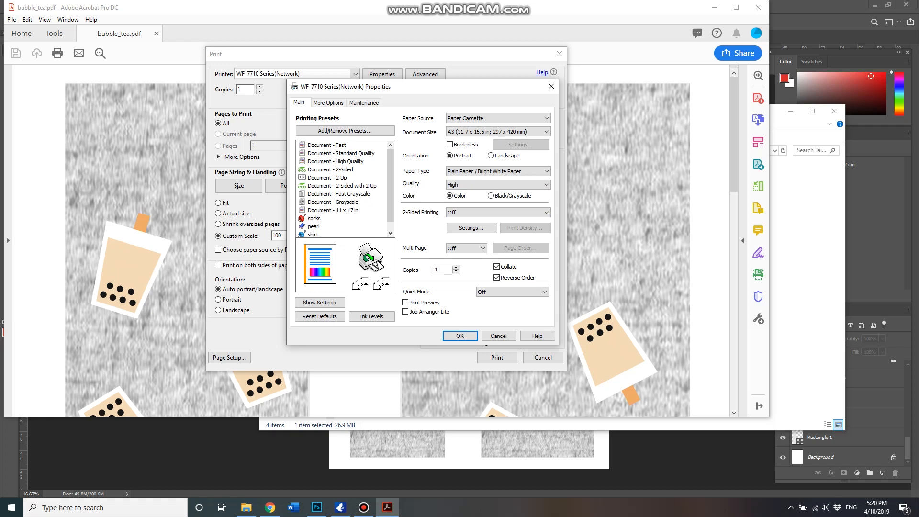
left_click(460, 336)
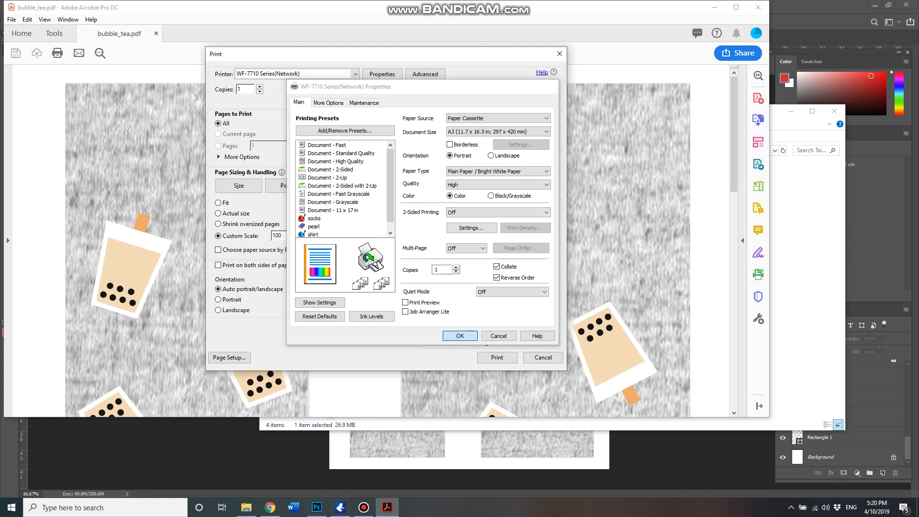